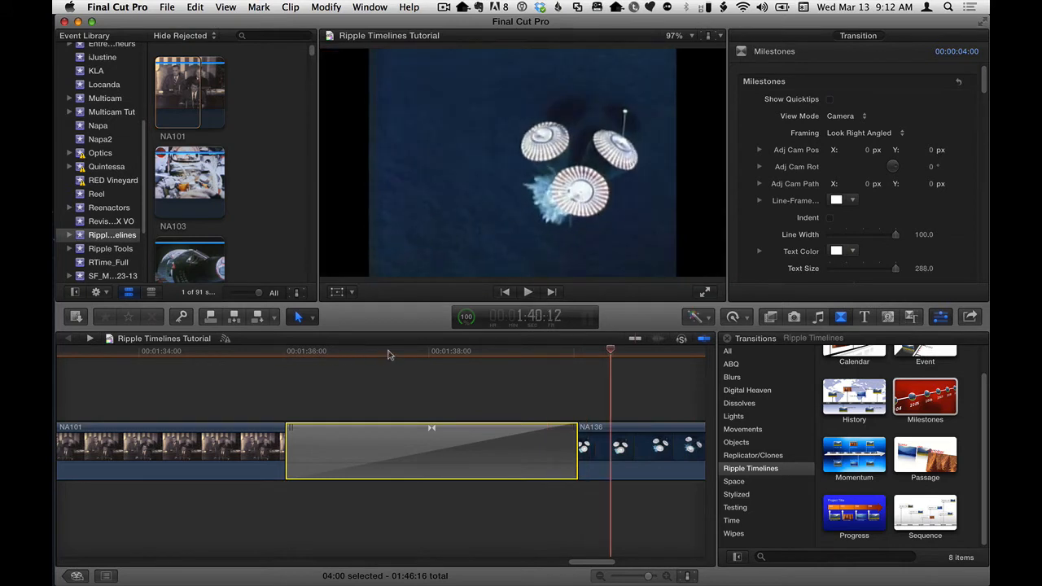
Try the Straight Back-Up framing at the middle of the Milestones transition and set the framing back to Look Right Angled.
{"action": "left_click", "coordinate": [432, 352]}
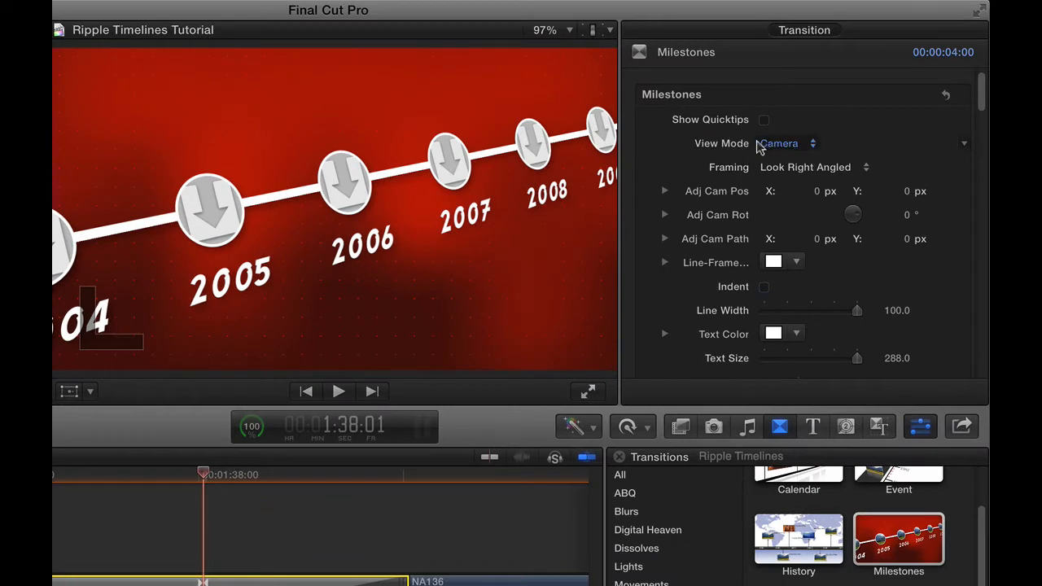
{"action": "left_click", "coordinate": [827, 170]}
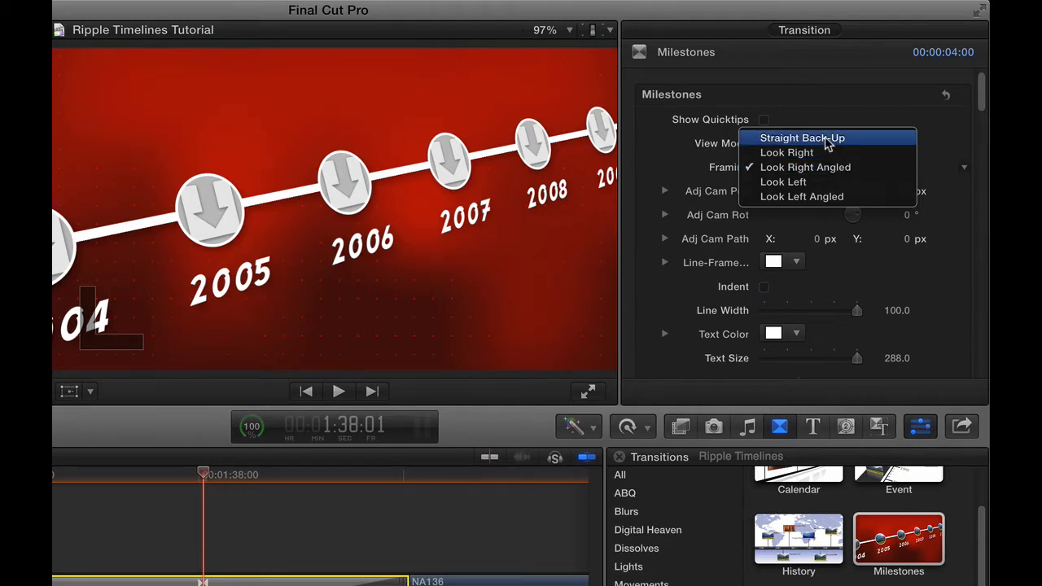
{"action": "left_click", "coordinate": [827, 140]}
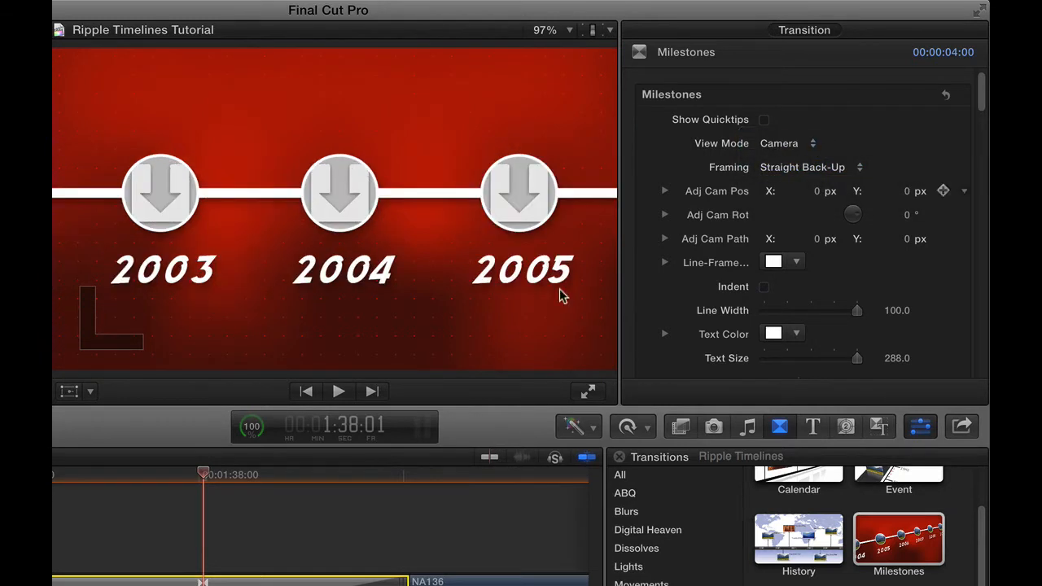
{"action": "mouse_move", "coordinate": [194, 474]}
{"action": "left_mouse_down"}
{"action": "mouse_move", "coordinate": [289, 474]}
{"action": "mouse_move", "coordinate": [204, 474]}
{"action": "left_mouse_up"}
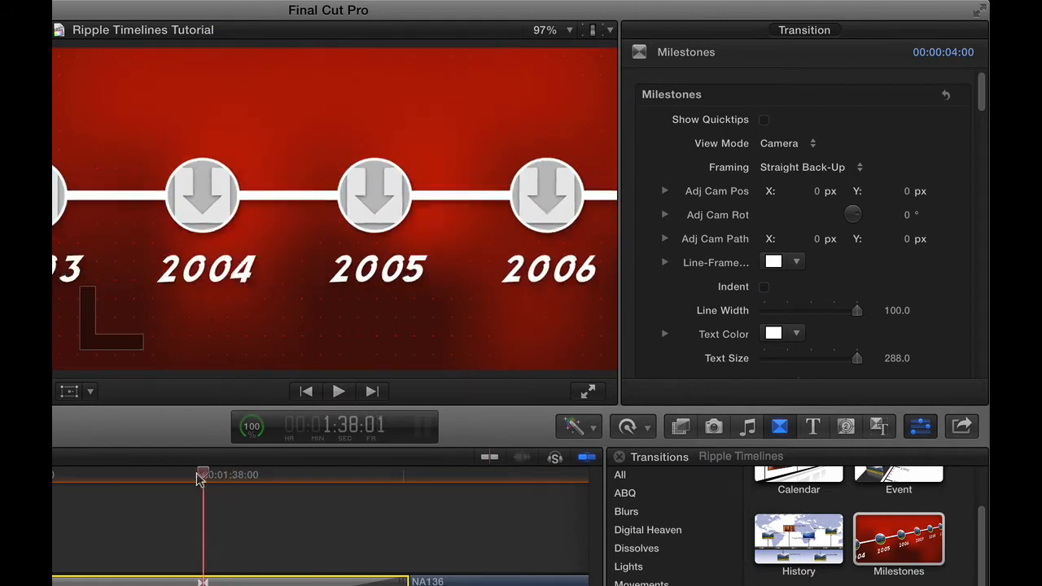
{"action": "left_click", "coordinate": [798, 165]}
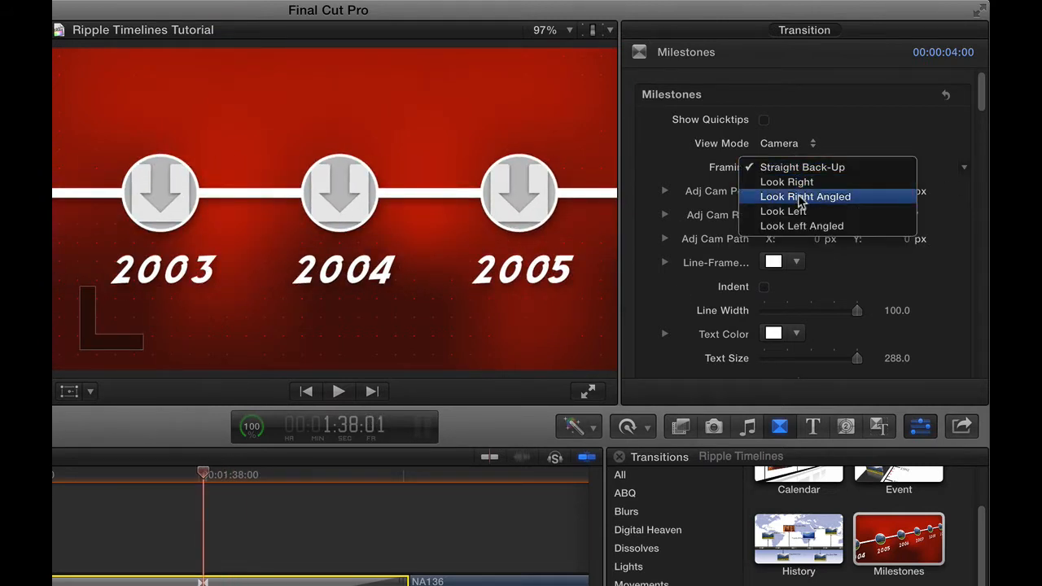
{"action": "left_click", "coordinate": [800, 198]}
Switch the Milestones view mode to Director and hide Drops 1, 2 and 3 on the timeline graphic.
{"action": "left_click", "coordinate": [786, 145]}
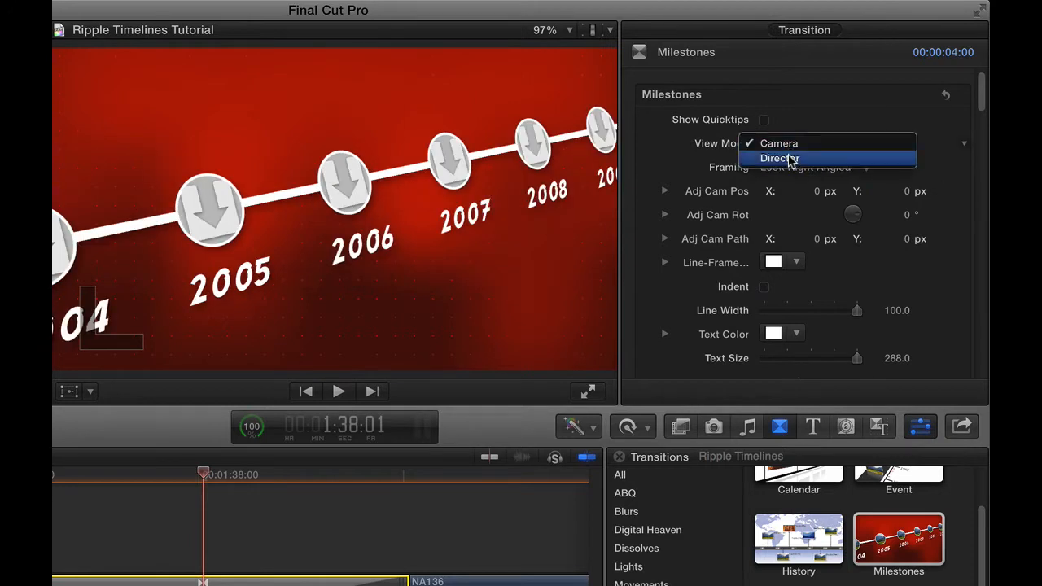
{"action": "left_click", "coordinate": [788, 158]}
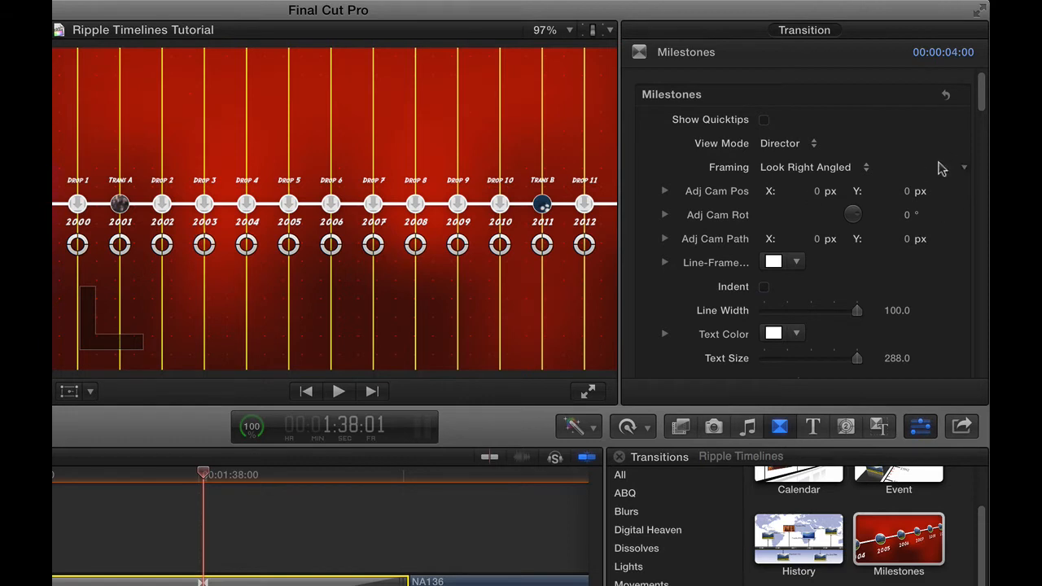
{"action": "left_click_drag", "start_coordinate": [982, 96], "coordinate": [986, 176]}
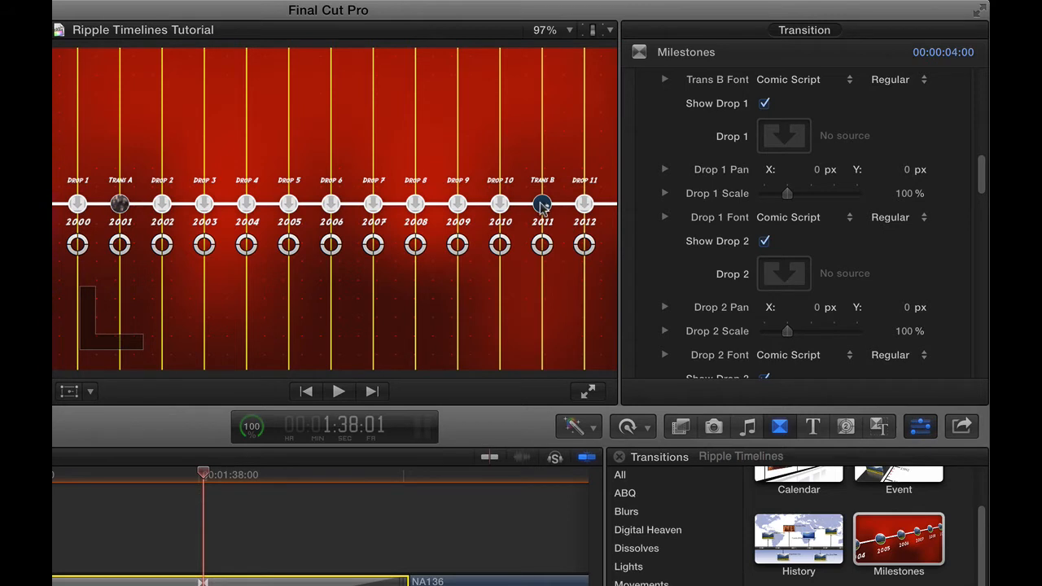
{"action": "left_click", "coordinate": [764, 104]}
{"action": "left_click", "coordinate": [765, 242]}
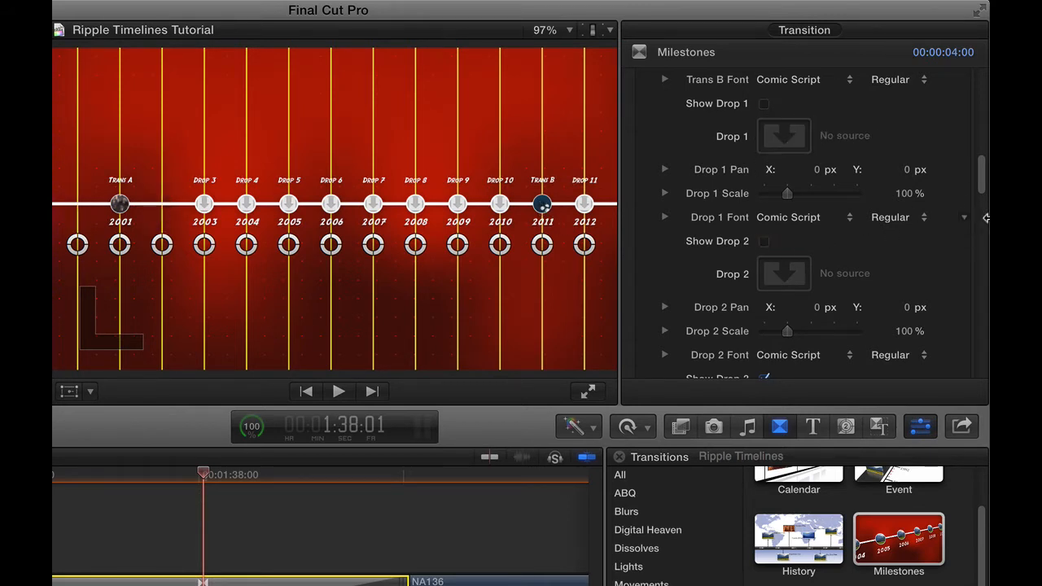
{"action": "left_click_drag", "start_coordinate": [984, 186], "coordinate": [983, 199]}
{"action": "scroll", "coordinate": [982, 198], "scroll_direction": "down", "scroll_amount": 2}
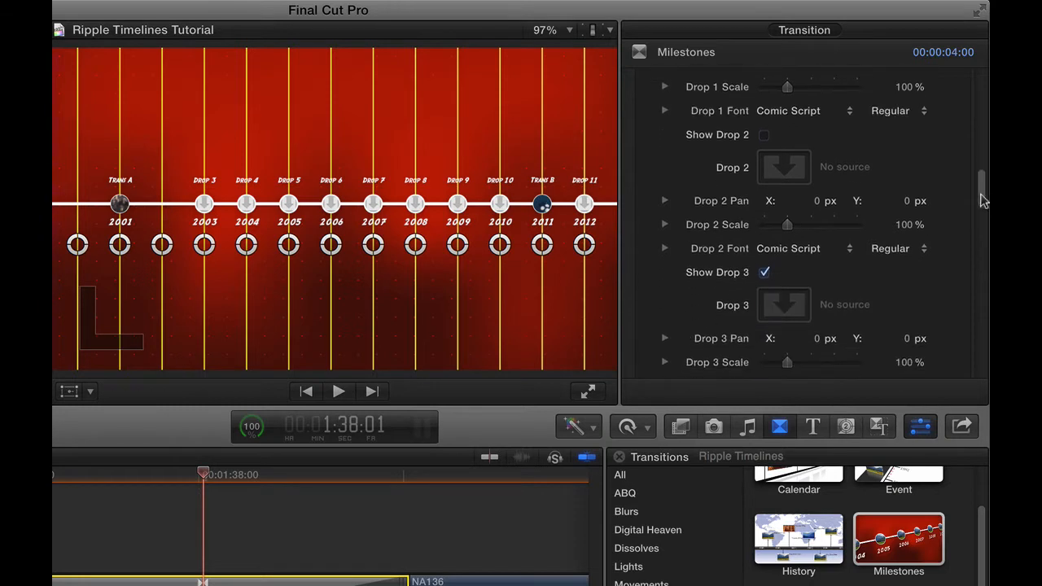
{"action": "left_click", "coordinate": [764, 245]}
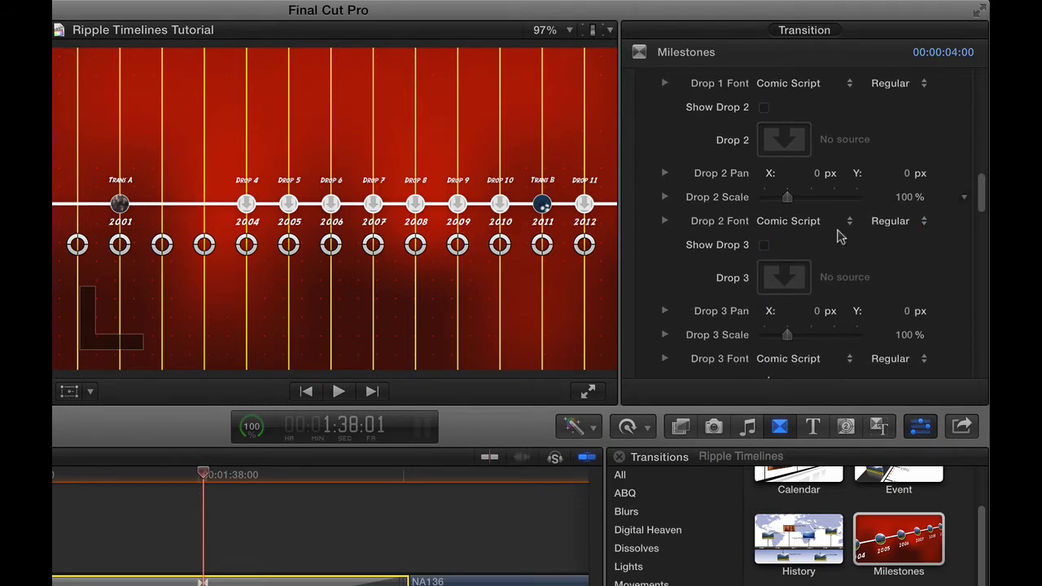
Hide Drops 4, 5 and 11 so that only Drops 6 to 10 remain between the two transition frames.
{"action": "left_click_drag", "start_coordinate": [980, 191], "coordinate": [979, 198]}
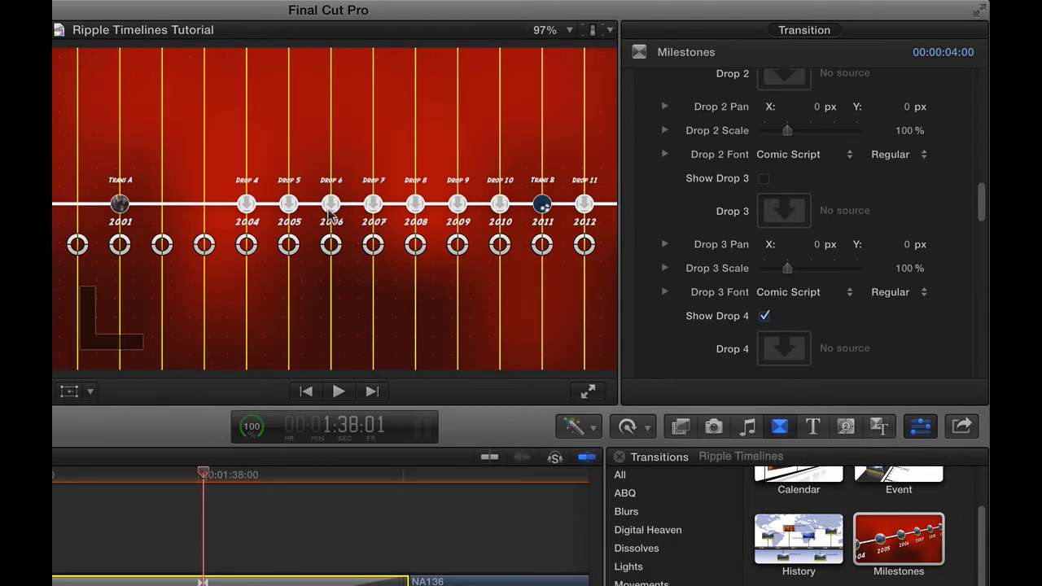
{"action": "left_click_drag", "start_coordinate": [980, 198], "coordinate": [981, 326]}
{"action": "left_click", "coordinate": [761, 231]}
{"action": "left_click", "coordinate": [759, 225]}
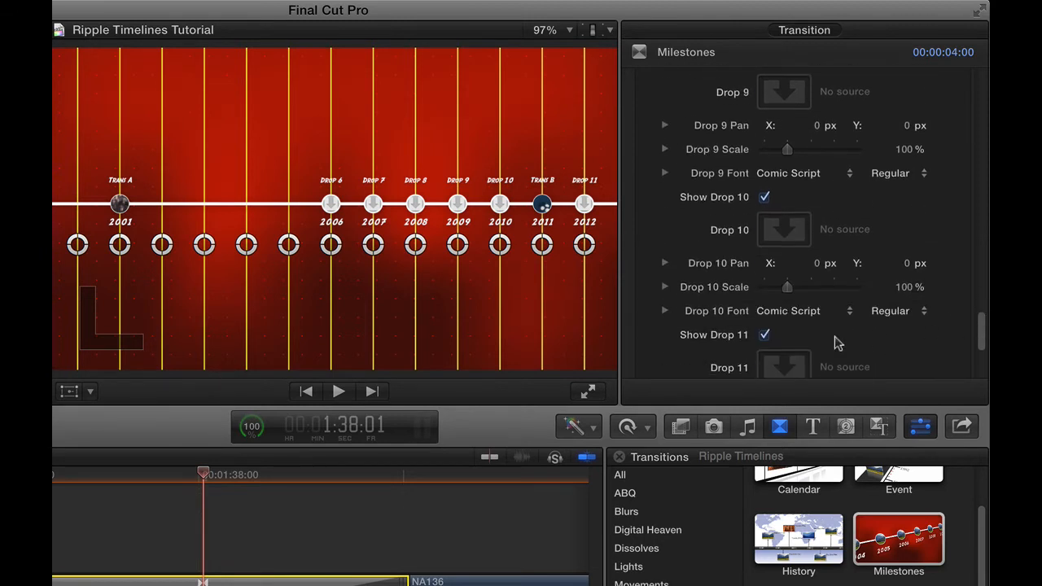
{"action": "left_click", "coordinate": [764, 335]}
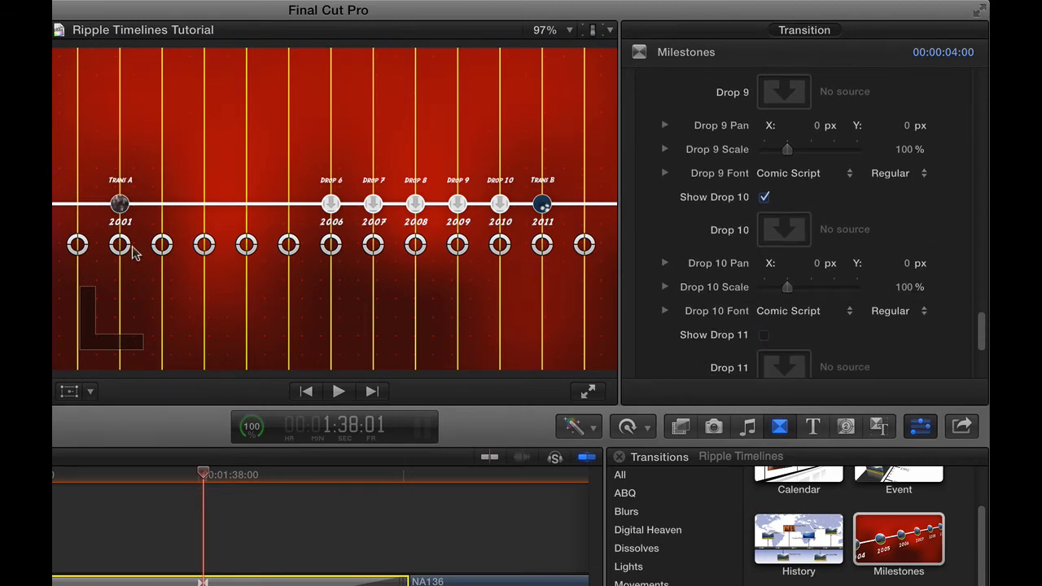
Move the Trans A frame onto the guide line directly before Drop 6 and preview the transition in Camera view.
{"action": "mouse_move", "coordinate": [134, 254]}
{"action": "left_mouse_down"}
{"action": "mouse_move", "coordinate": [275, 256]}
{"action": "mouse_move", "coordinate": [288, 282]}
{"action": "left_mouse_up"}
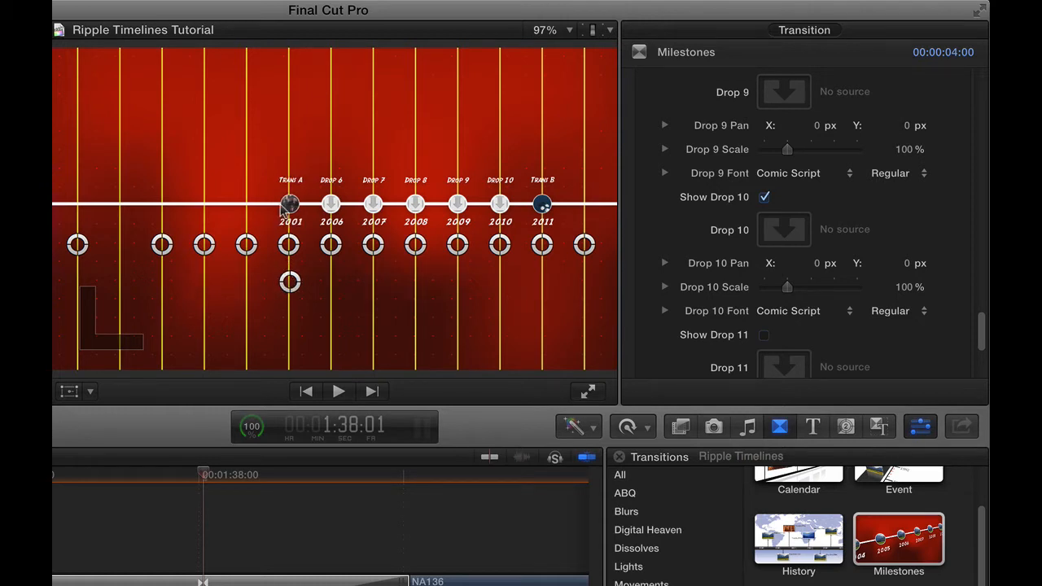
{"action": "scroll", "coordinate": [980, 165], "scroll_direction": "up", "scroll_amount": 15}
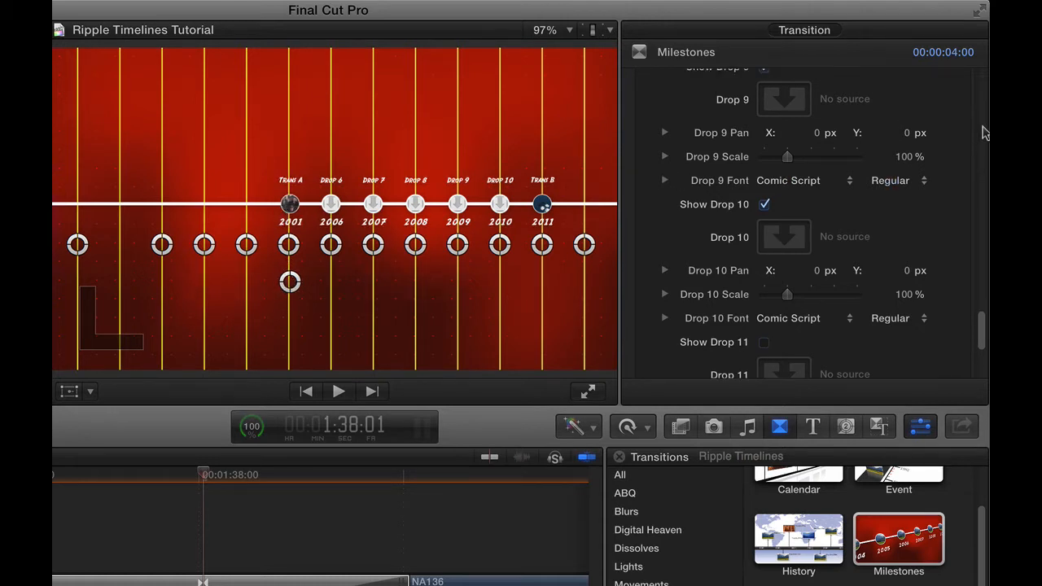
{"action": "scroll", "coordinate": [975, 138], "scroll_direction": "up", "scroll_amount": 10}
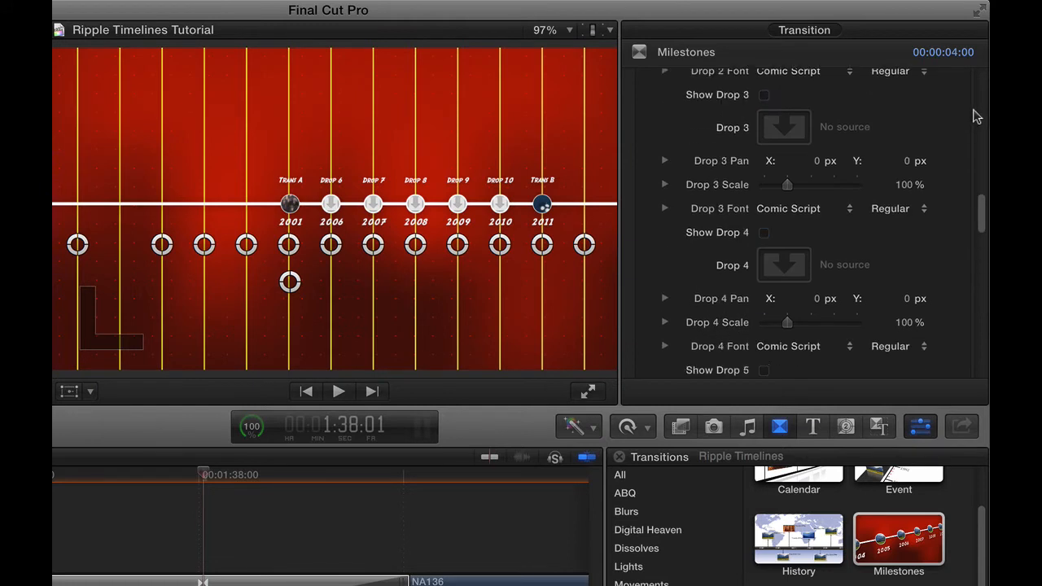
{"action": "left_click", "coordinate": [796, 143]}
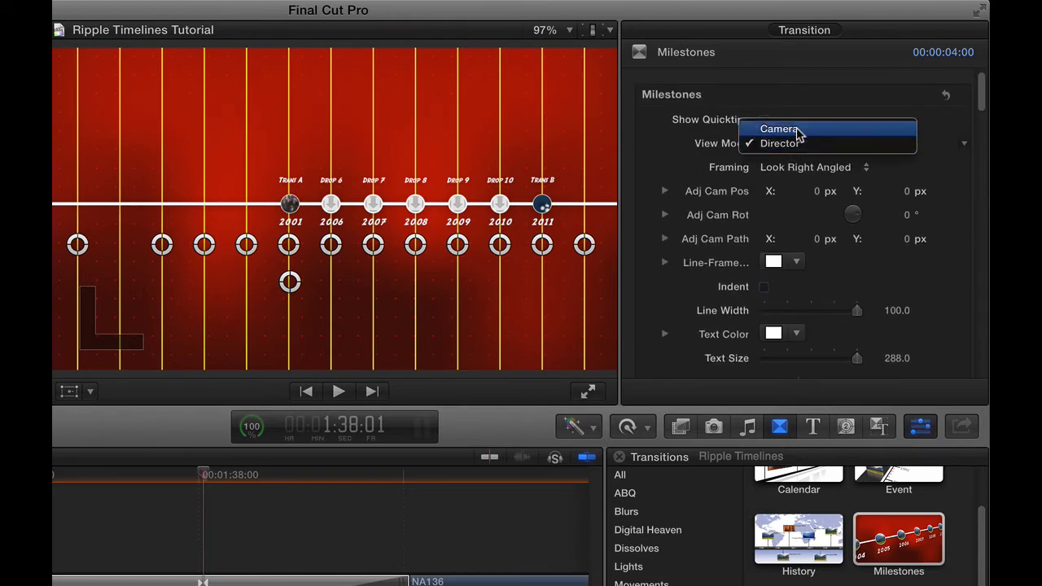
{"action": "left_click", "coordinate": [798, 129]}
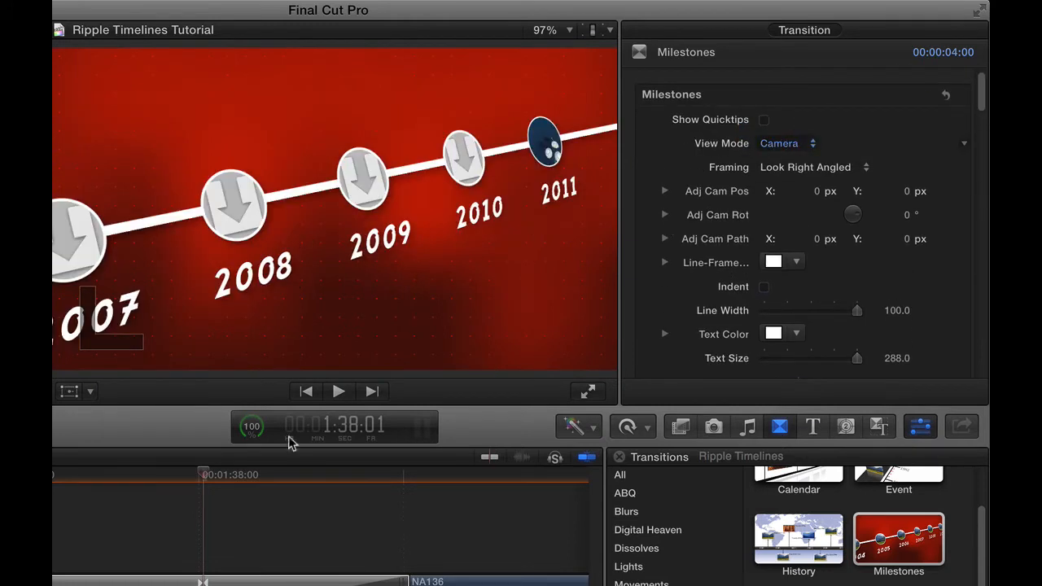
{"action": "key", "text": "slash"}
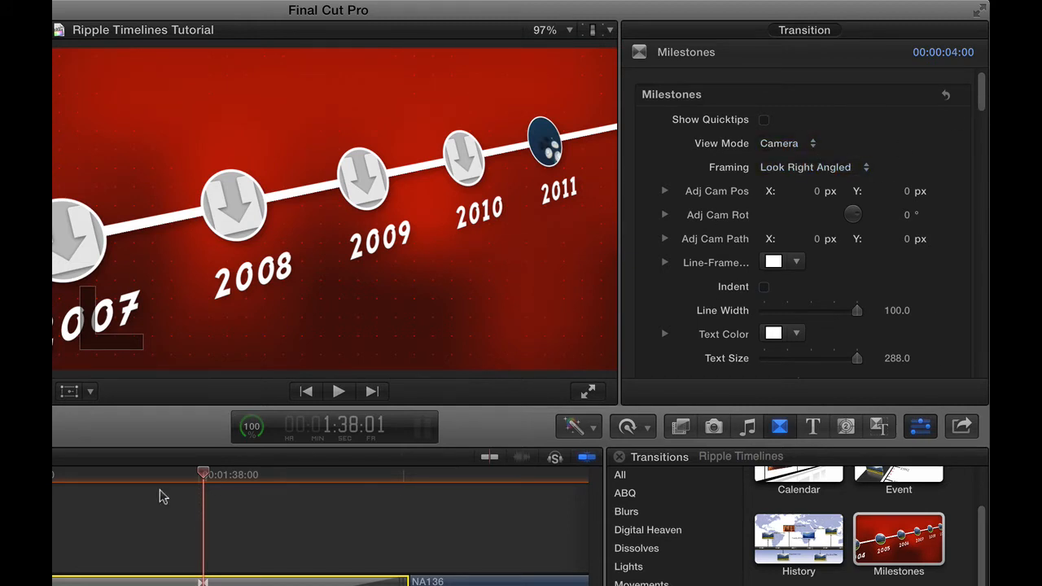
{"action": "left_click_drag", "start_coordinate": [184, 476], "coordinate": [119, 475]}
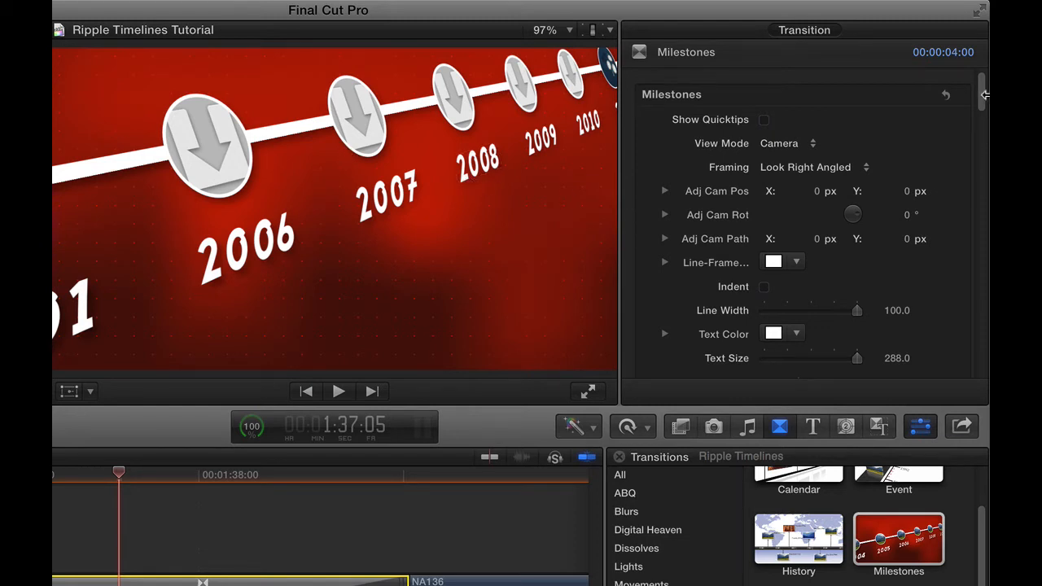
Return the view mode to Director and choose clip NA103 as the source for Drop 6.
{"action": "mouse_move", "coordinate": [977, 88]}
{"action": "left_mouse_down"}
{"action": "mouse_move", "coordinate": [985, 164]}
{"action": "mouse_move", "coordinate": [984, 78]}
{"action": "left_mouse_up"}
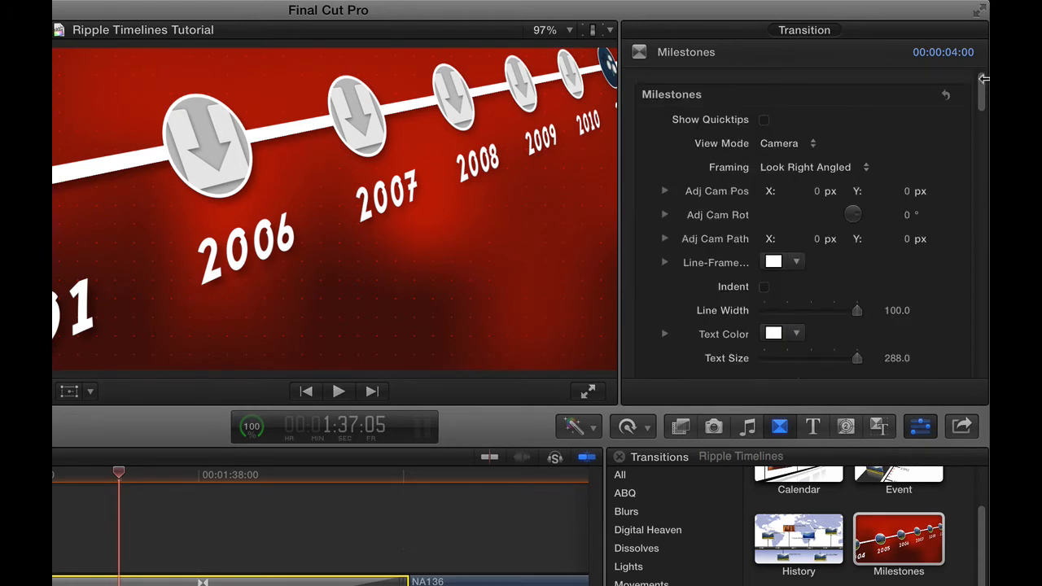
{"action": "left_click", "coordinate": [796, 145]}
{"action": "left_click", "coordinate": [804, 160]}
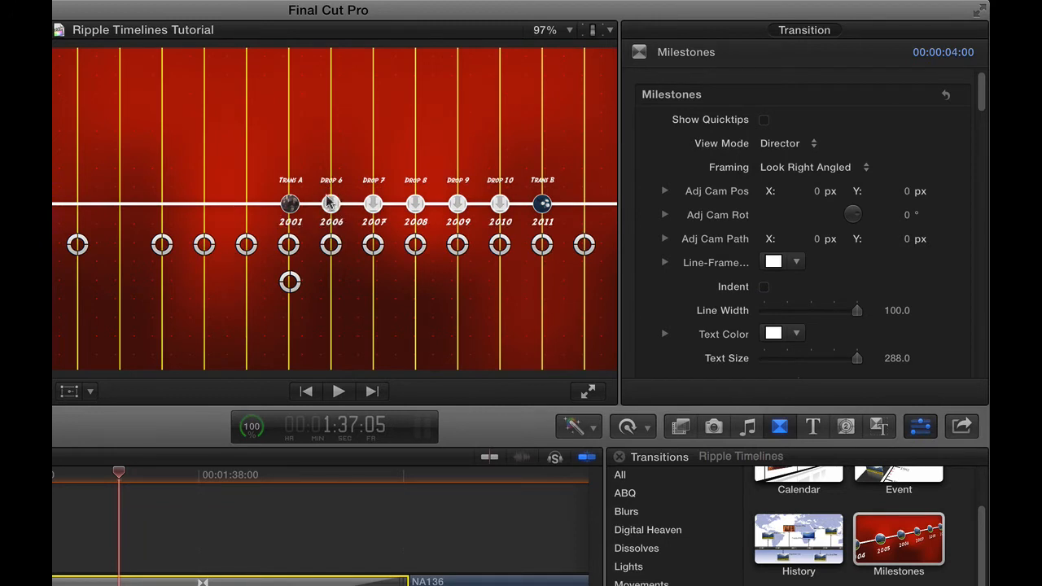
{"action": "left_click_drag", "start_coordinate": [982, 102], "coordinate": [985, 285]}
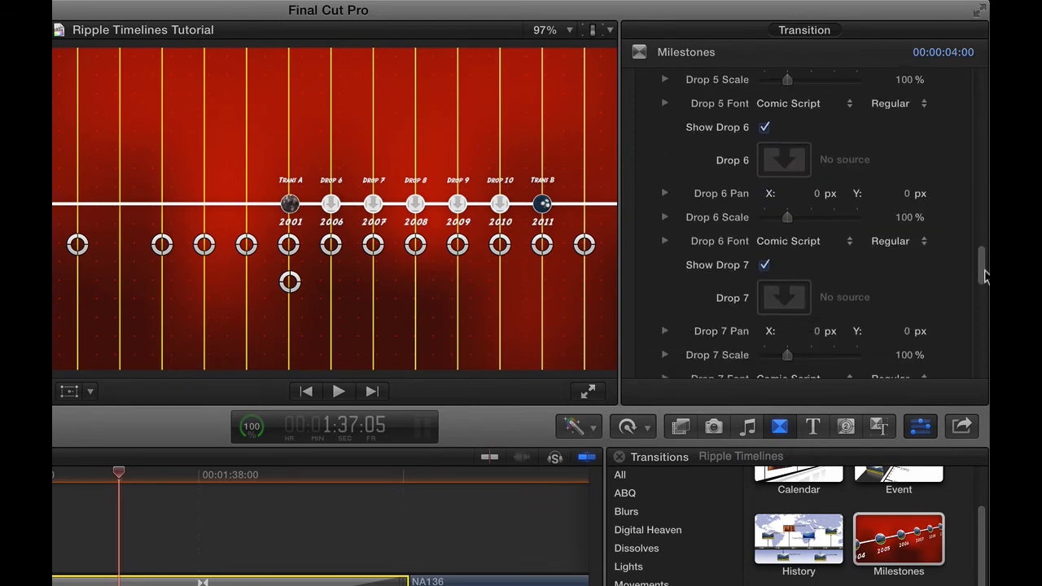
{"action": "left_click", "coordinate": [785, 160]}
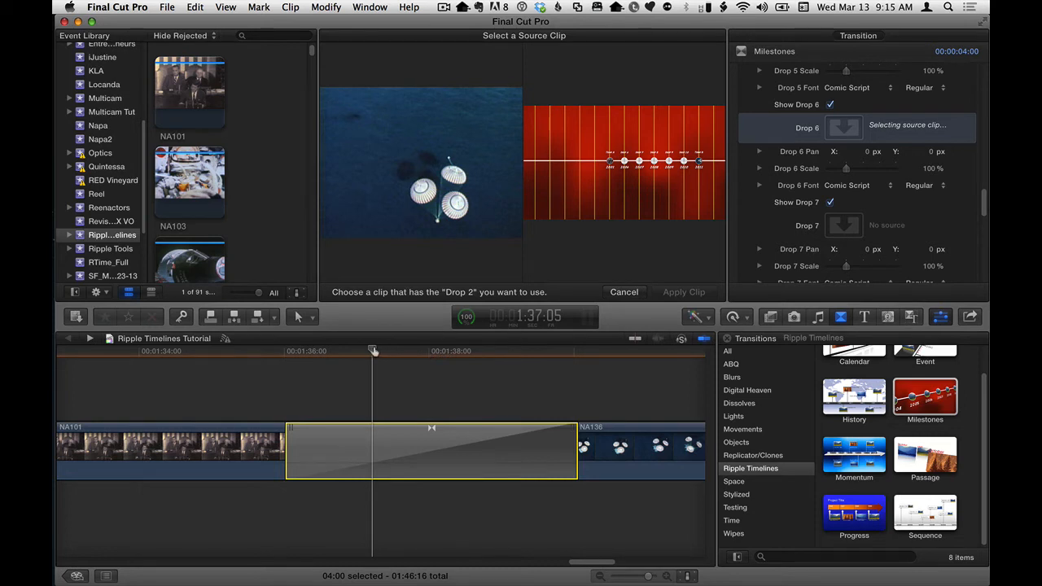
{"action": "left_click", "coordinate": [178, 173]}
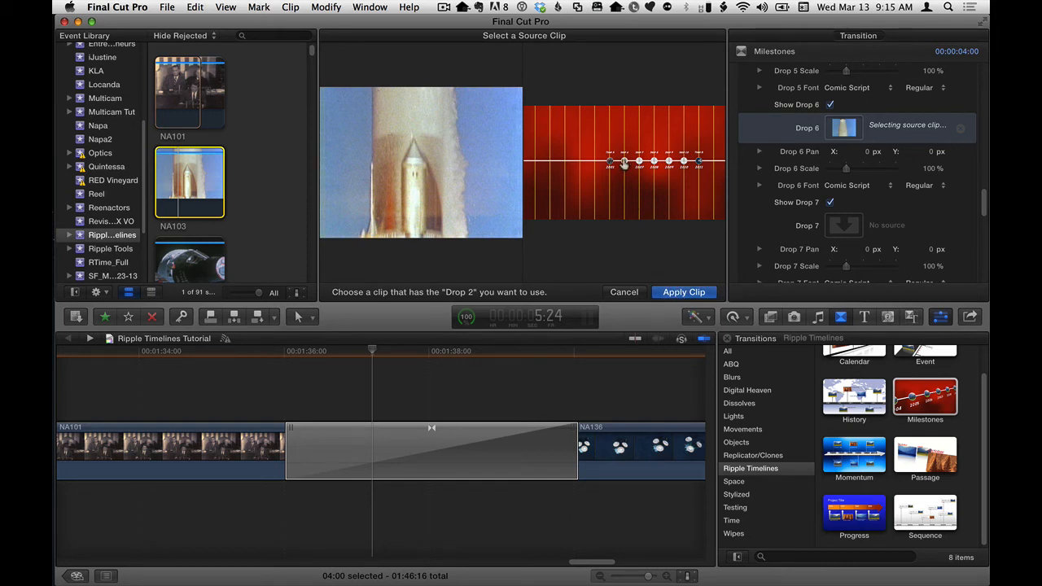
Fill Drop 7 with clip NA109, Drop 8 with NA116 and Drop 9 with NA122.
{"action": "left_click", "coordinate": [188, 261]}
{"action": "scroll", "coordinate": [982, 202], "scroll_direction": "down", "scroll_amount": 5}
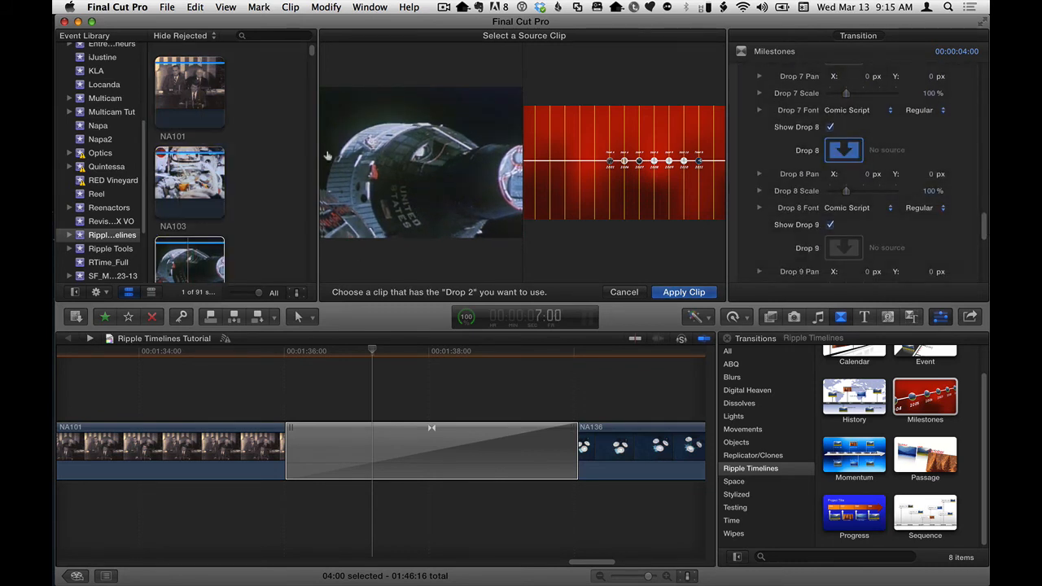
{"action": "scroll", "coordinate": [307, 189], "scroll_direction": "down", "scroll_amount": 4}
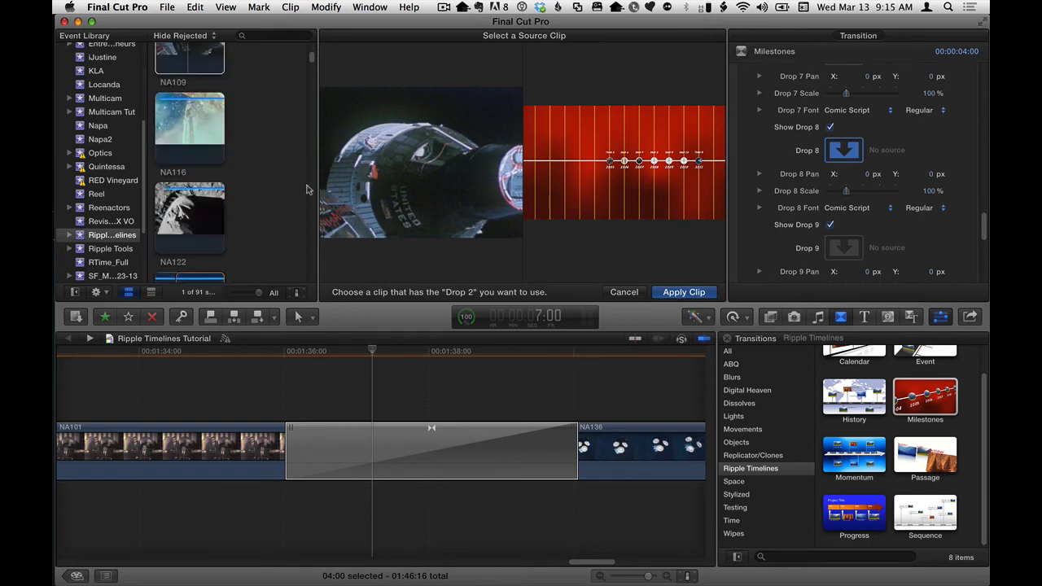
{"action": "left_click", "coordinate": [192, 125]}
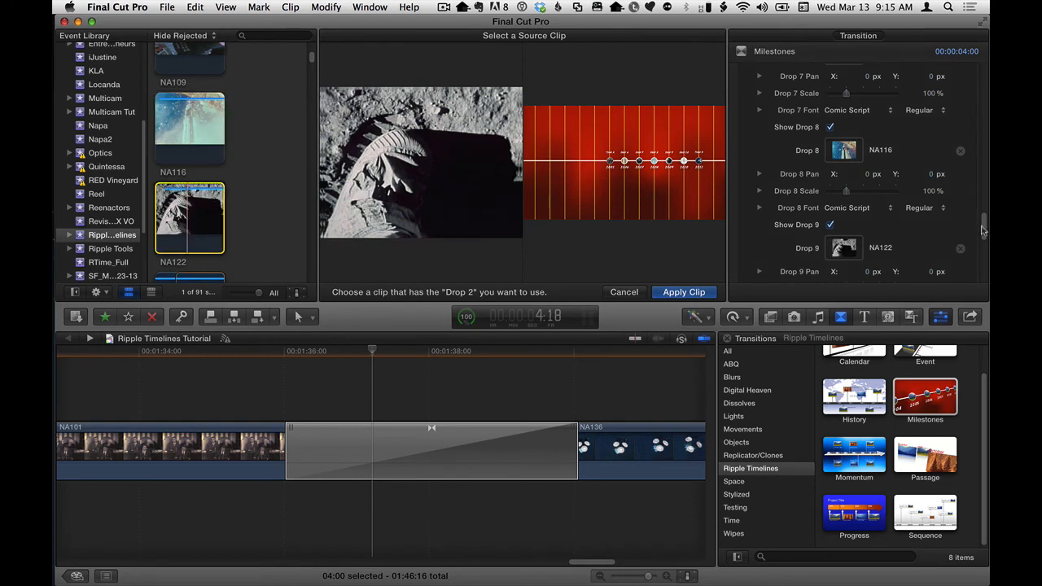
Choose clip NA107 as the source for Drop 10 and apply the chosen clips to the transition.
{"action": "left_click_drag", "start_coordinate": [984, 227], "coordinate": [985, 244]}
{"action": "left_click", "coordinate": [844, 216]}
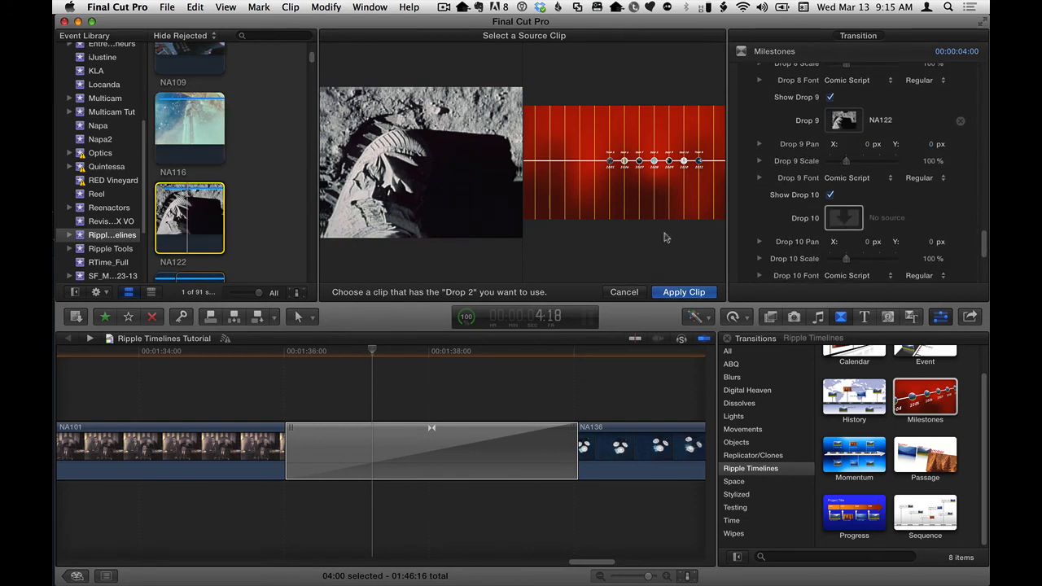
{"action": "scroll", "coordinate": [313, 261], "scroll_direction": "down", "scroll_amount": 3}
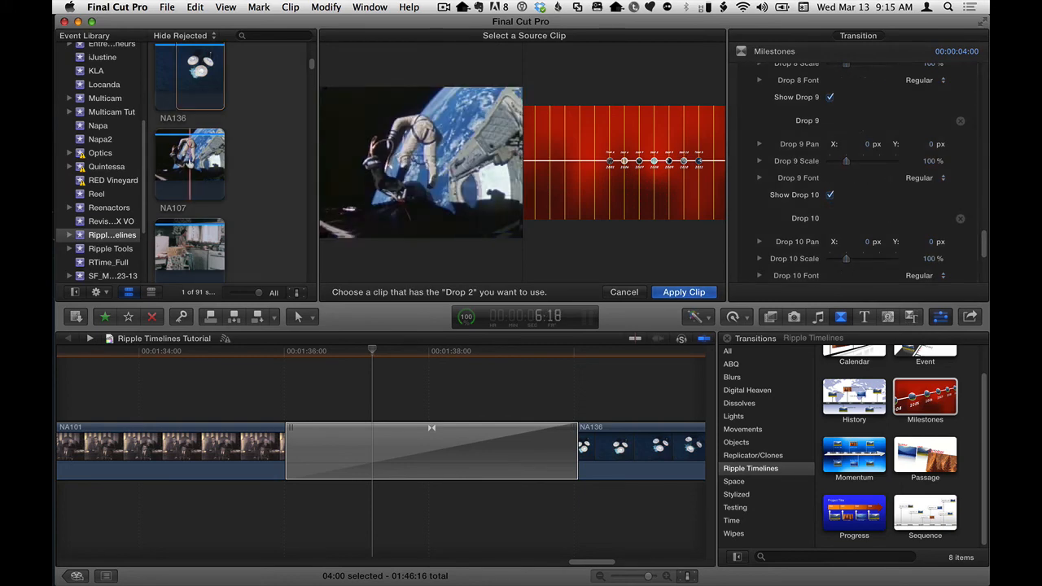
{"action": "left_click", "coordinate": [189, 163]}
{"action": "left_click", "coordinate": [675, 292]}
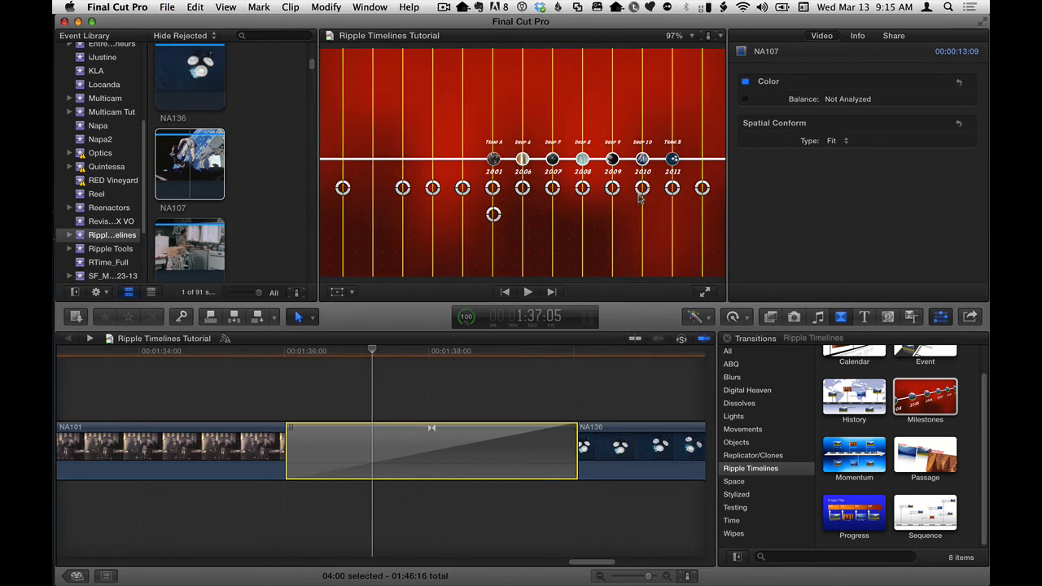
Reselect the Milestones transition with the playhead at its midpoint and set the view mode to Camera.
{"action": "left_click", "coordinate": [404, 377]}
{"action": "left_click", "coordinate": [432, 352]}
{"action": "left_click", "coordinate": [429, 457]}
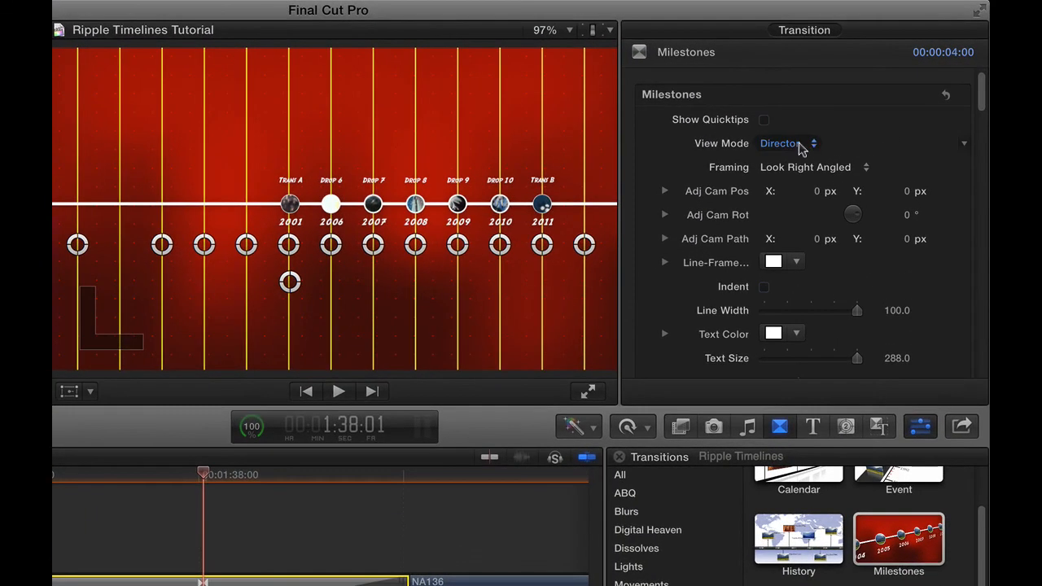
{"action": "left_click", "coordinate": [856, 117]}
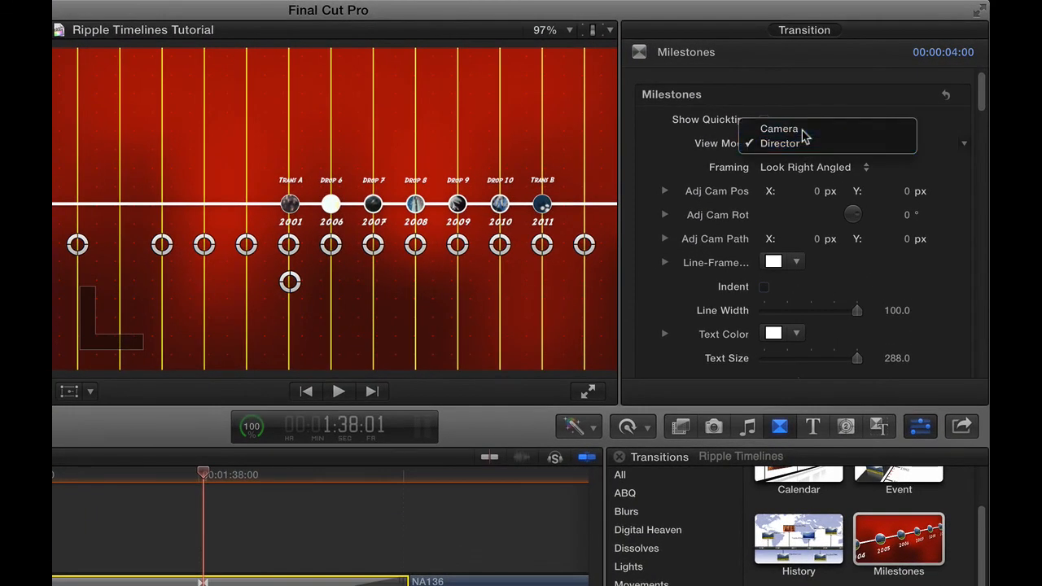
{"action": "left_click", "coordinate": [802, 130]}
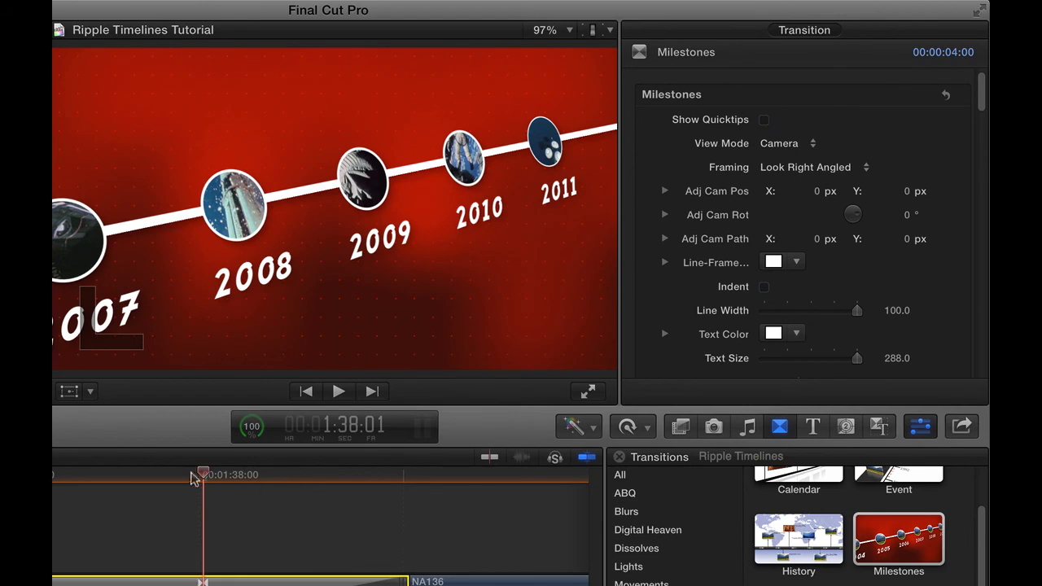